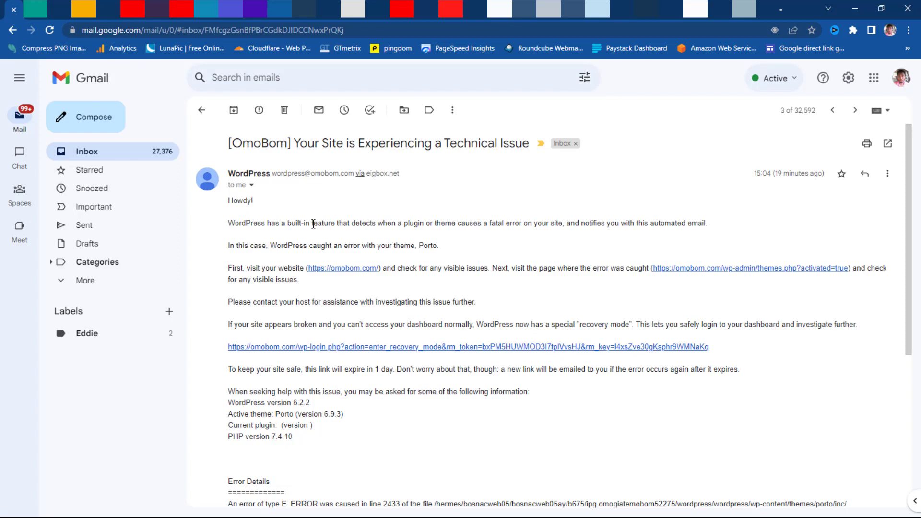
Scroll through the OmoBom technical-issue email's fatal error details blaming the Porto theme
scroll(313, 224, down, 1)
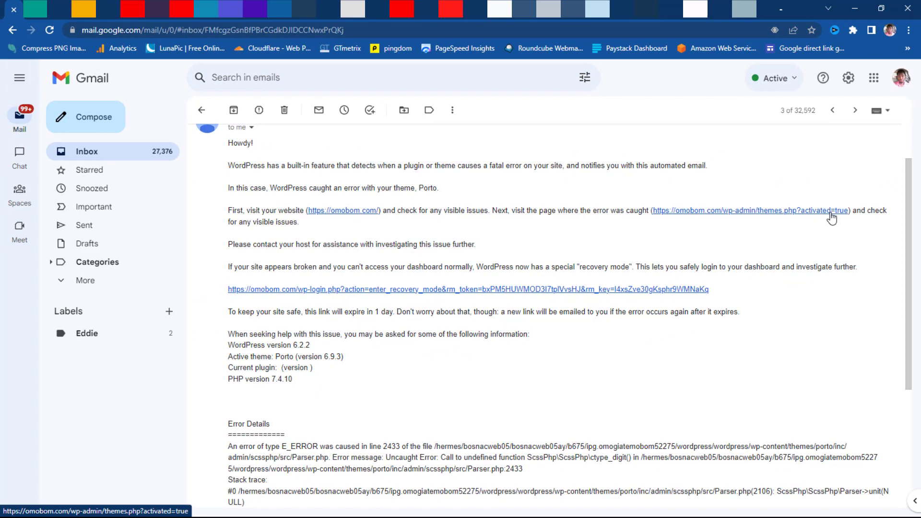
scroll(693, 235, down, 4)
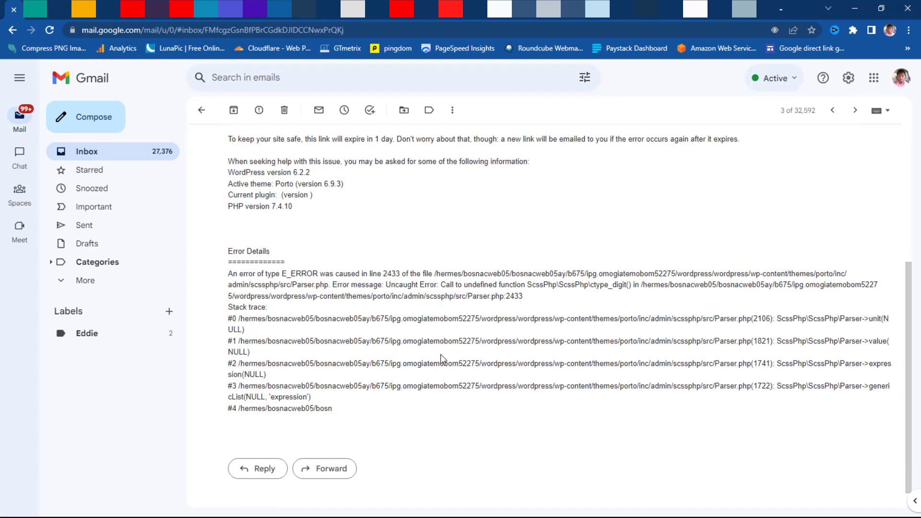
scroll(441, 355, up, 3)
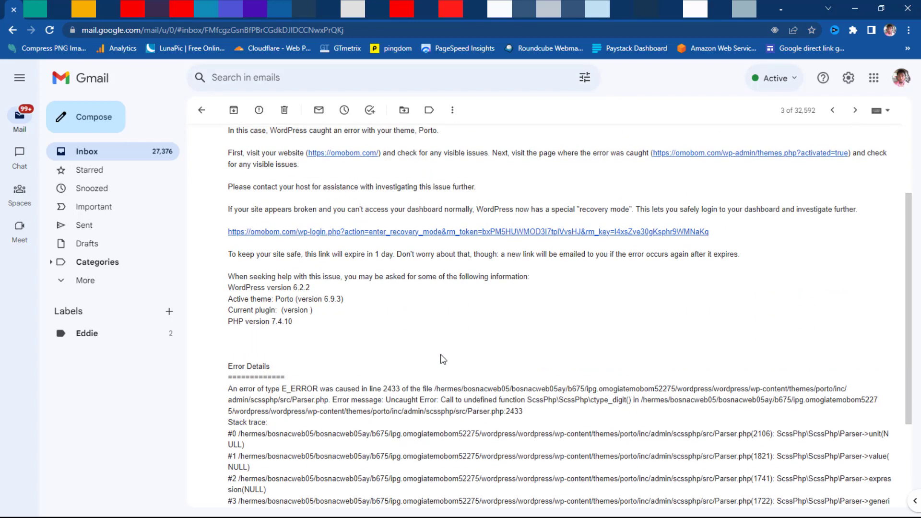
scroll(355, 366, up, 3)
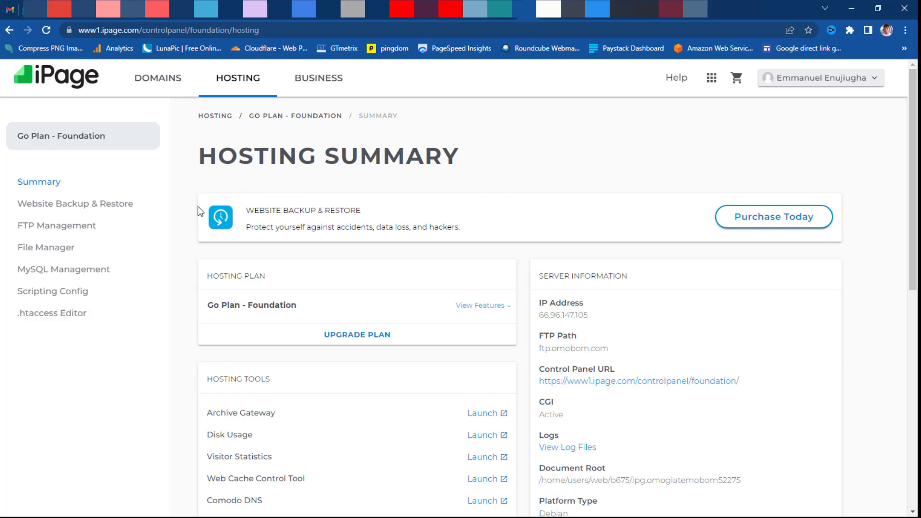
In File Manager, navigate through wordpress > wordpress > wp-content into the themes folder
click(29, 250)
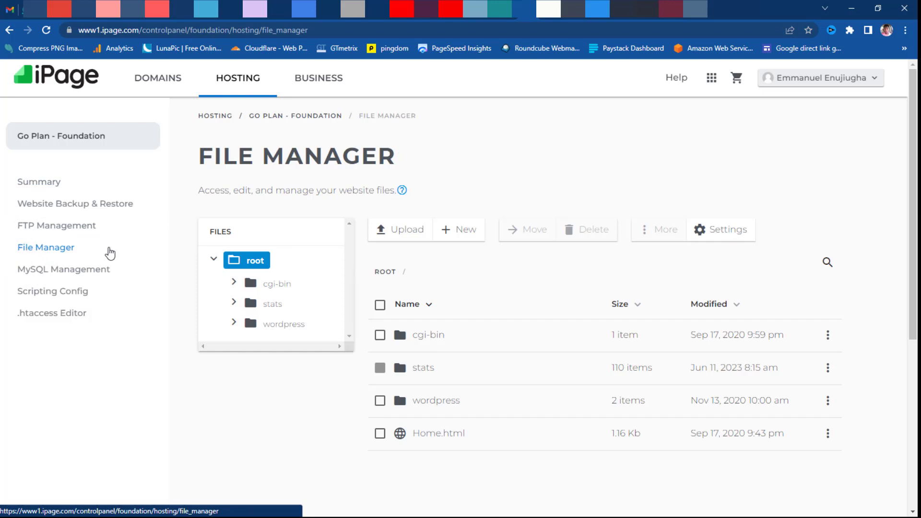
click(234, 324)
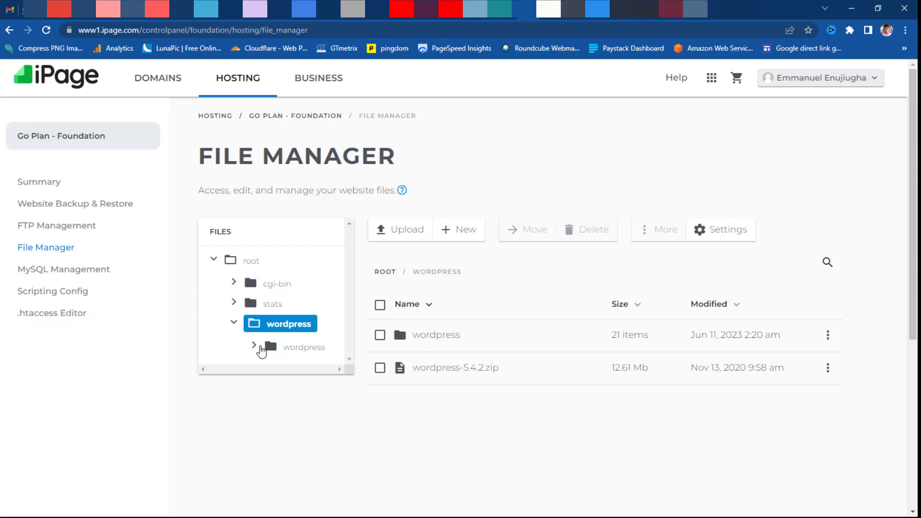
click(255, 345)
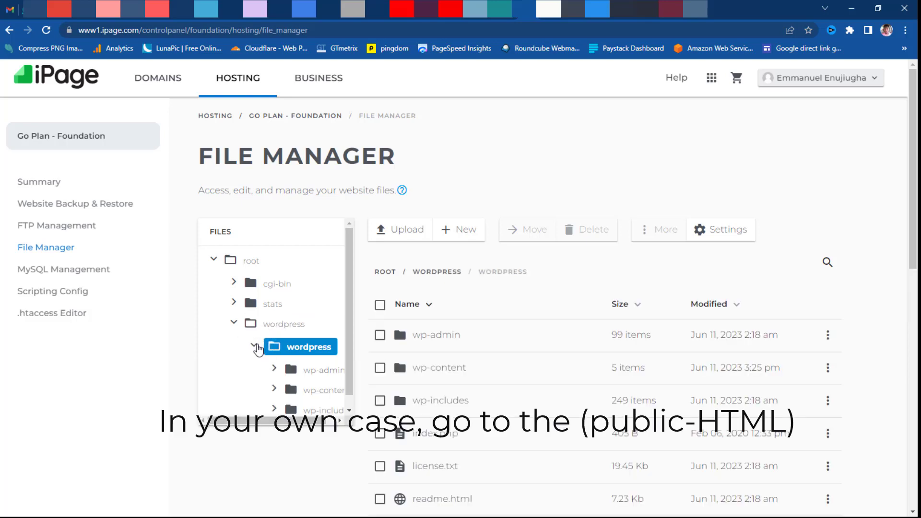
scroll(603, 350, down, 2)
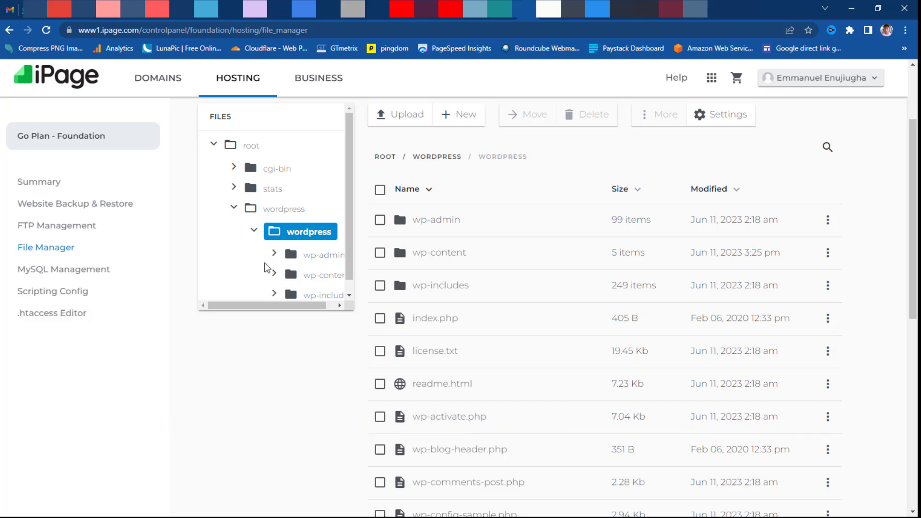
click(274, 274)
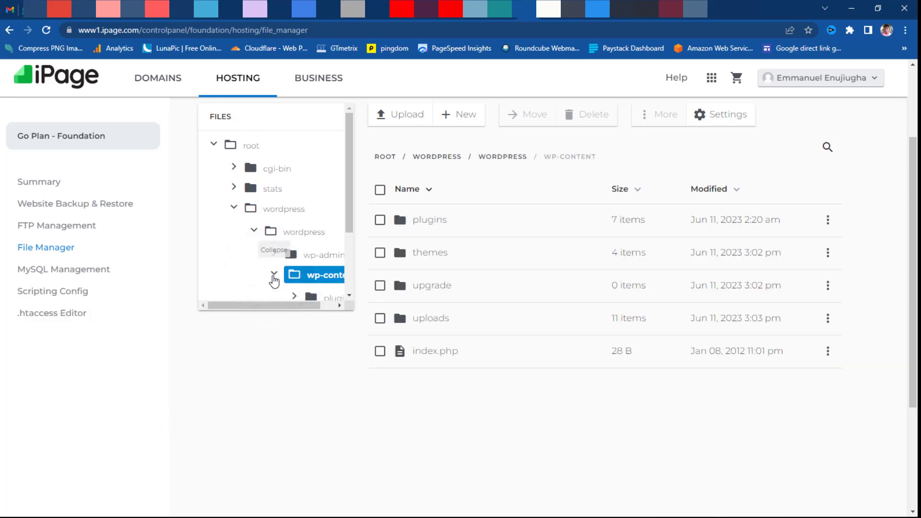
scroll(300, 261, down, 2)
click(457, 256)
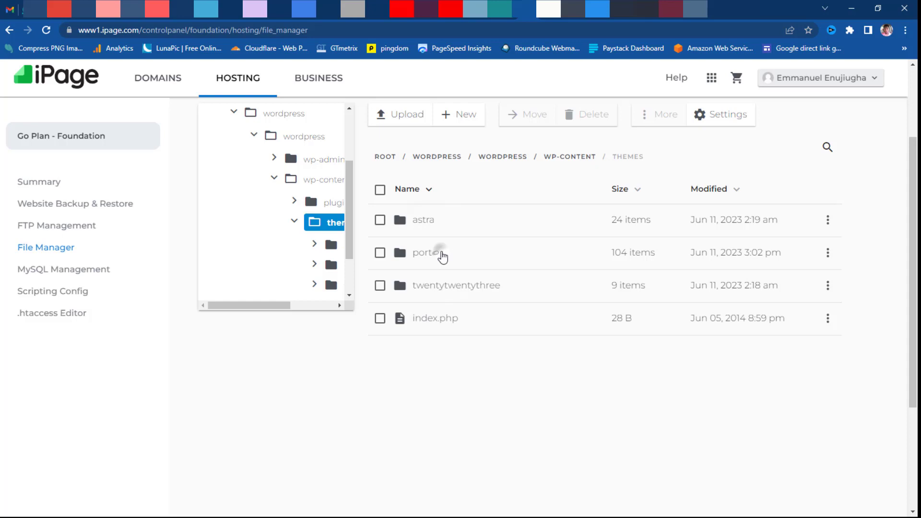
Select the porto folder and rename it to 'porto-old' by appending '-old'
click(439, 255)
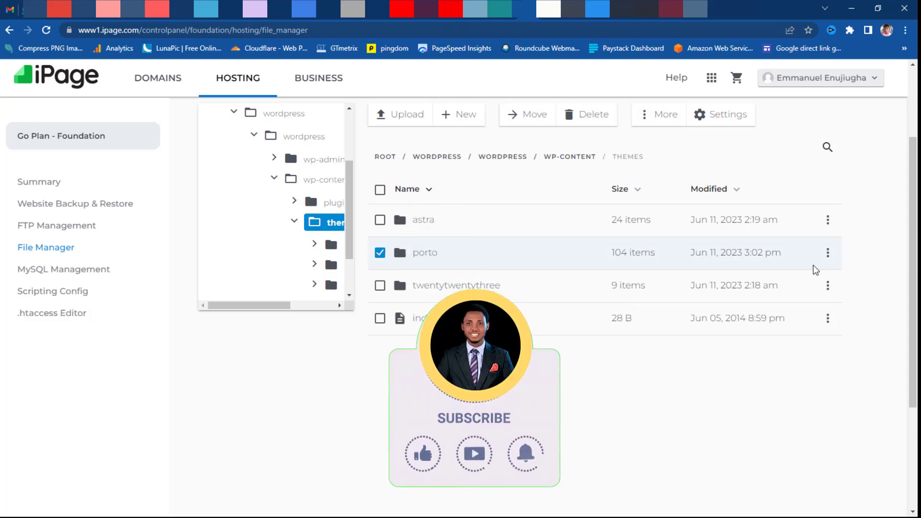
click(827, 253)
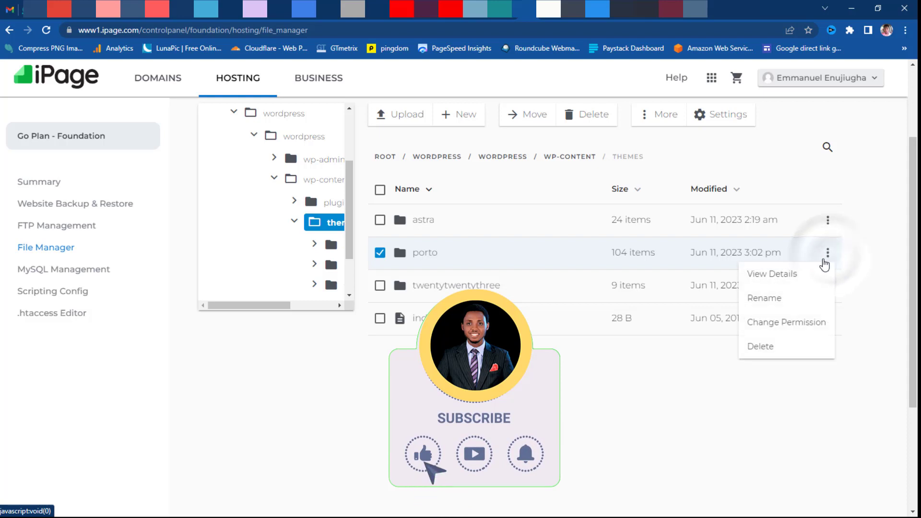
click(767, 298)
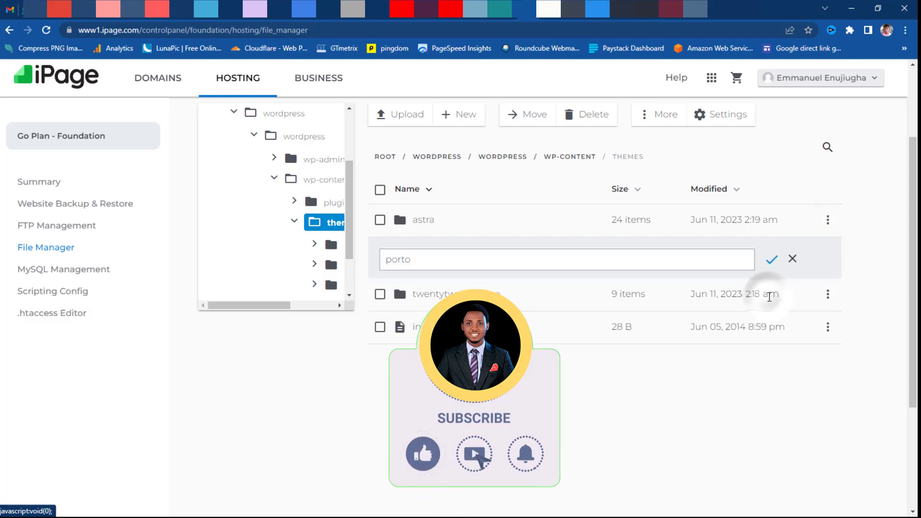
click(425, 260)
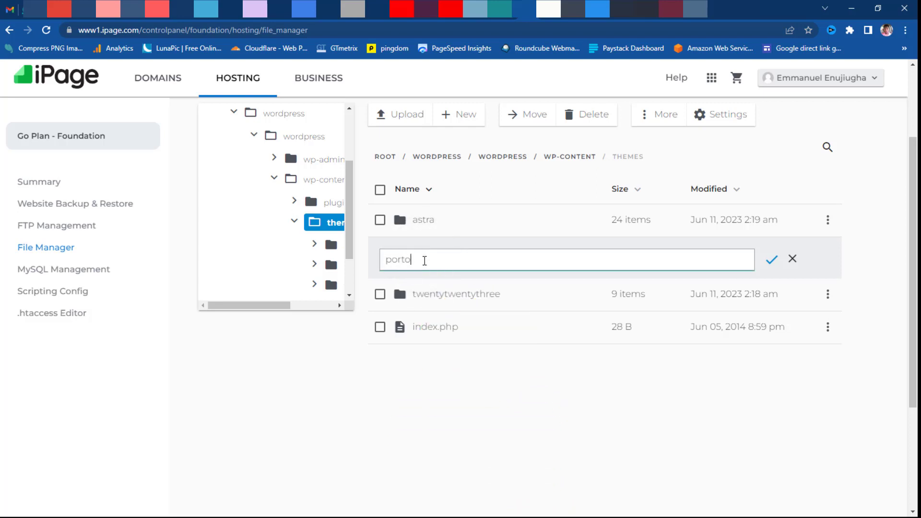
text(-old)
click(771, 261)
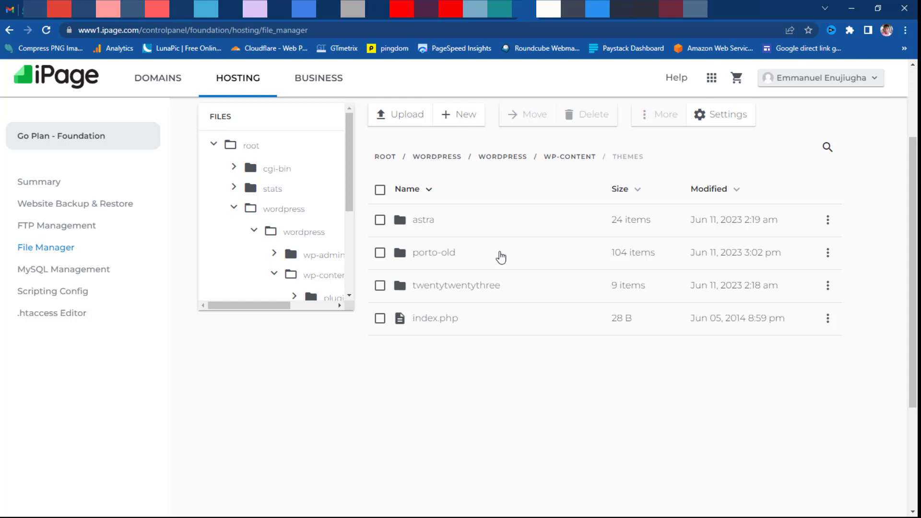
Return to wp-content, select the plugins folder, then switch to the omobom.com/wp-admin tab
click(573, 158)
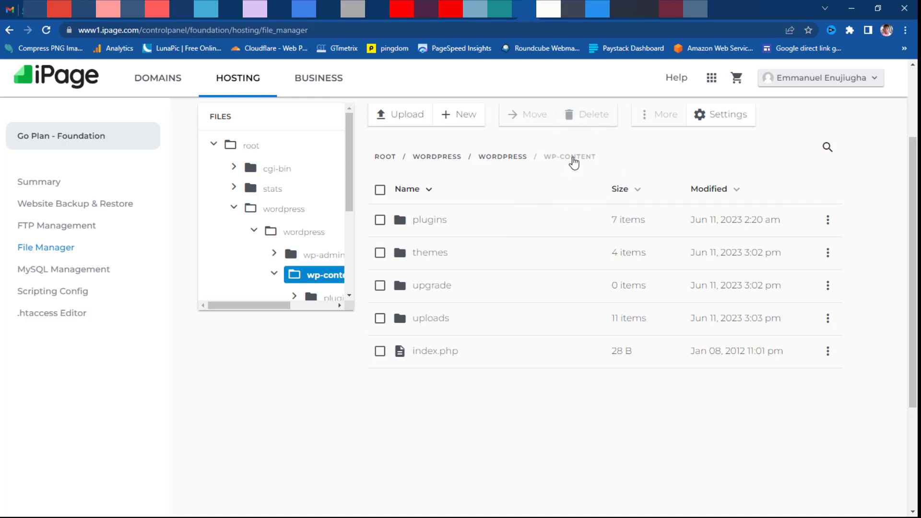
click(464, 225)
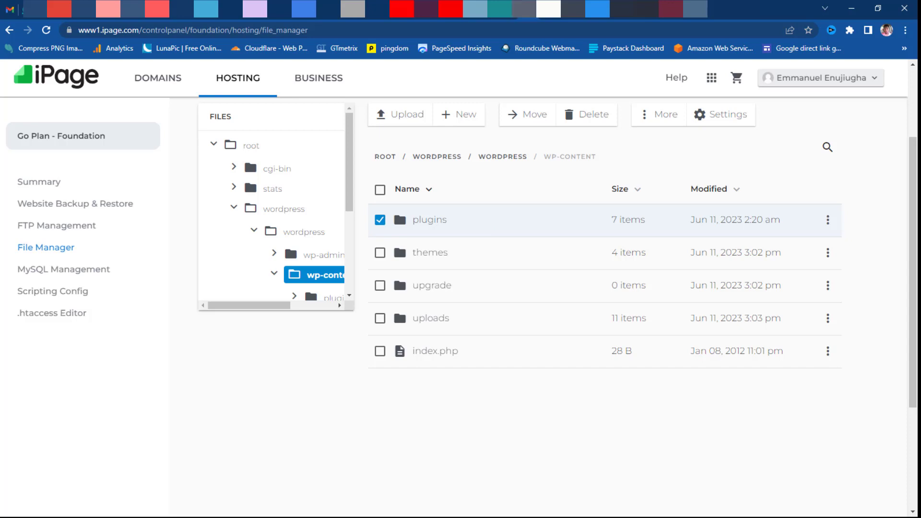
click(524, 8)
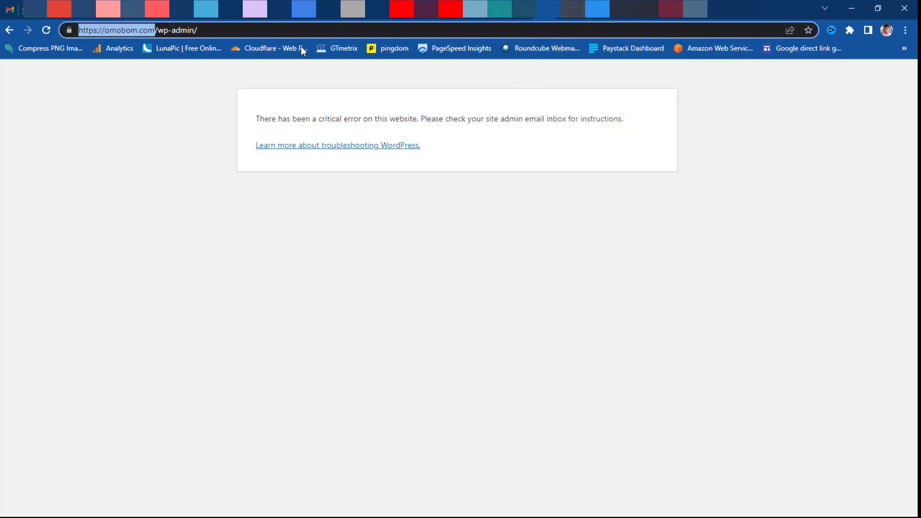
Reload the wp-admin error page and copy its address from the address bar
click(46, 29)
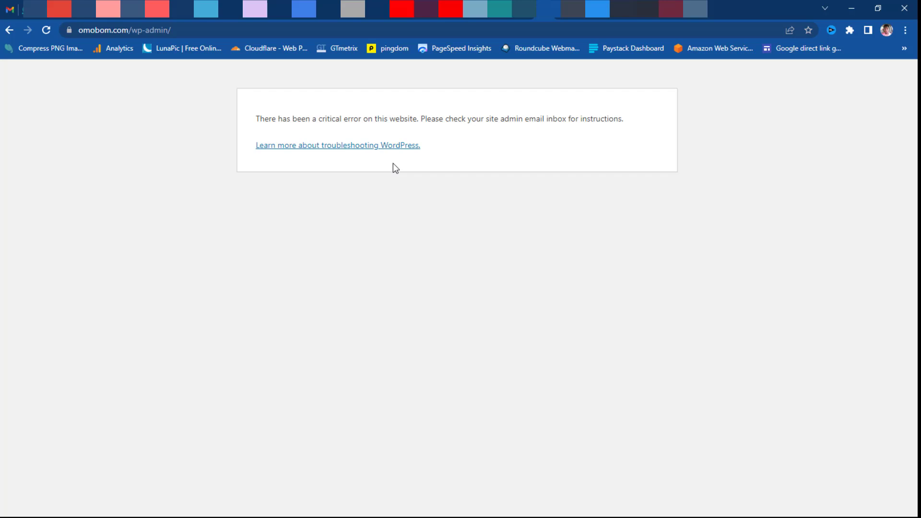
click(202, 30)
key(ctrl+c)
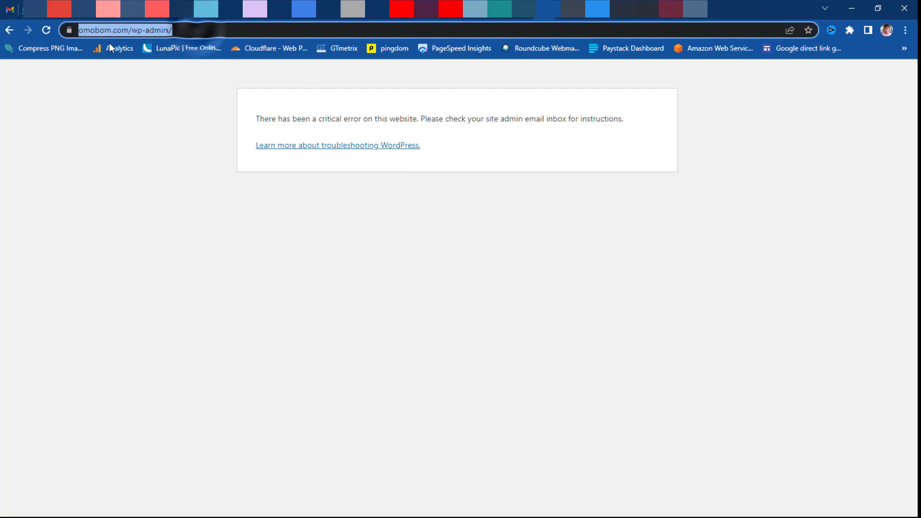
right_click(113, 34)
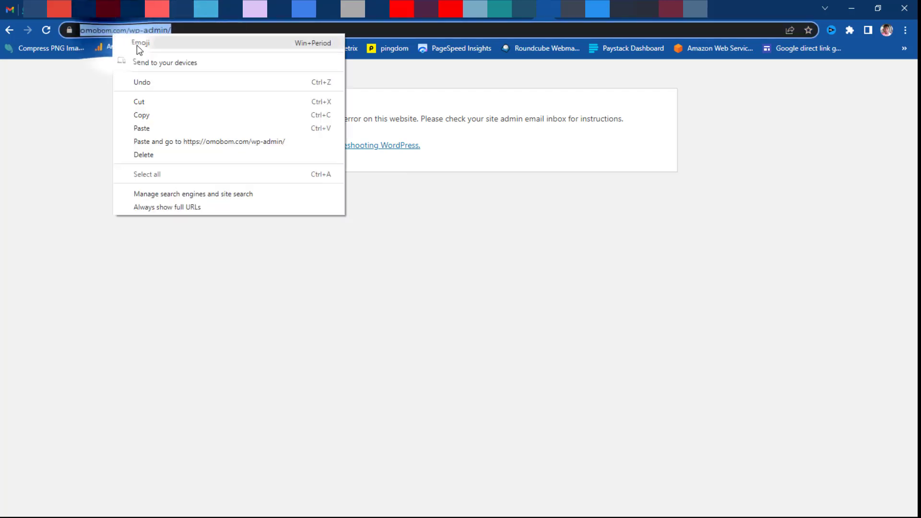
click(146, 115)
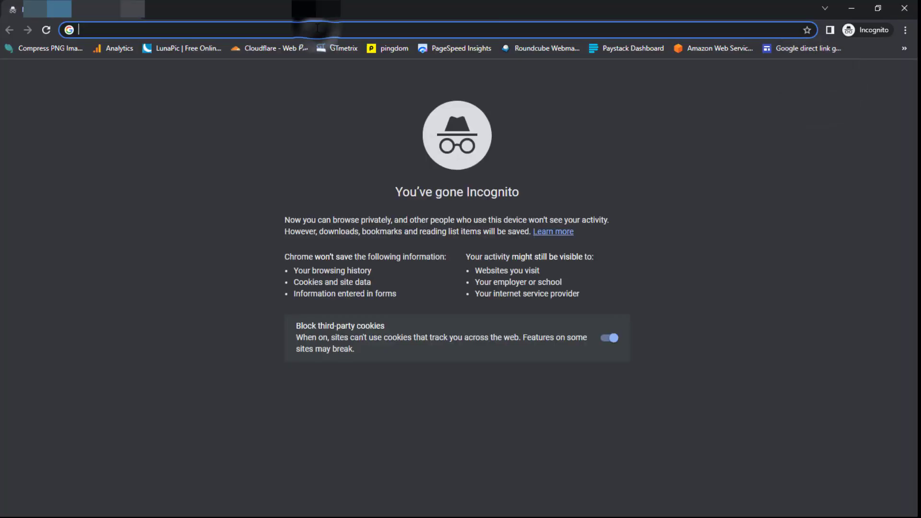
Load the copied wp-admin address and activate the Astra theme under Appearance > Themes
key(ctrl+v)
key(Return)
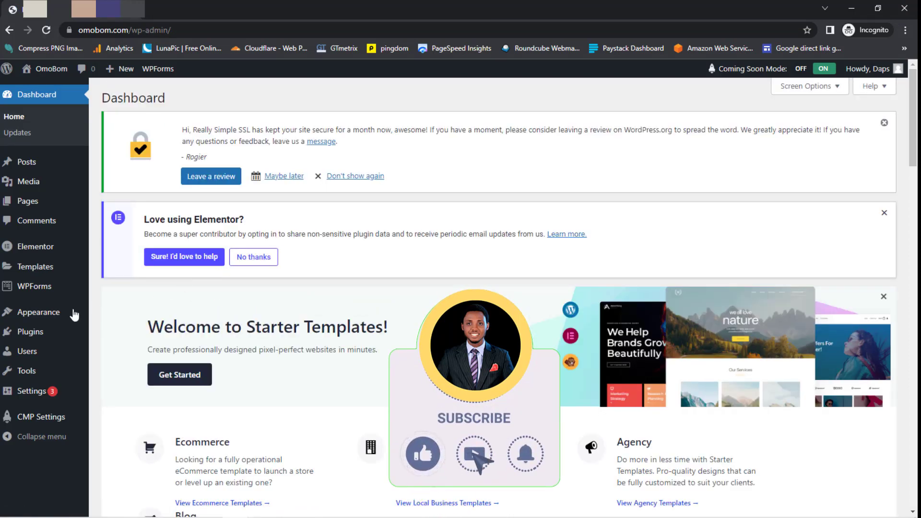
mouse_move(35, 312)
click(111, 315)
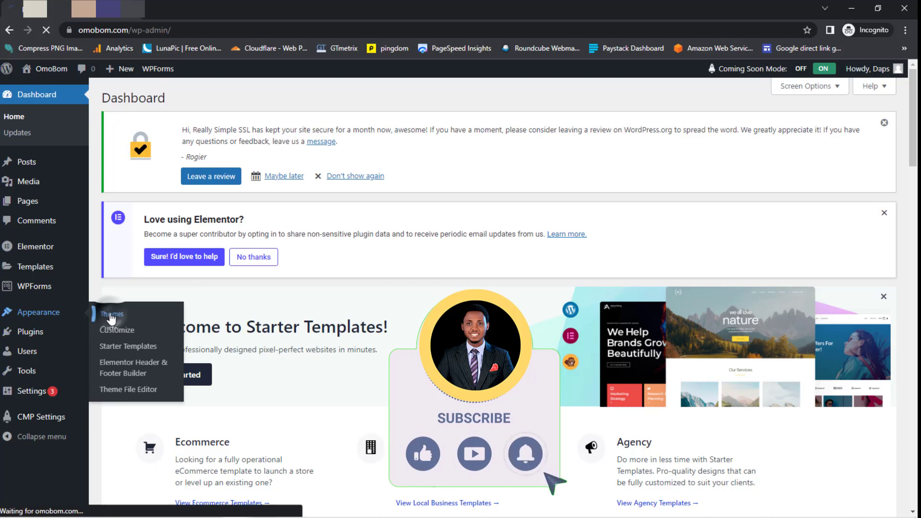
scroll(111, 319, down, 4)
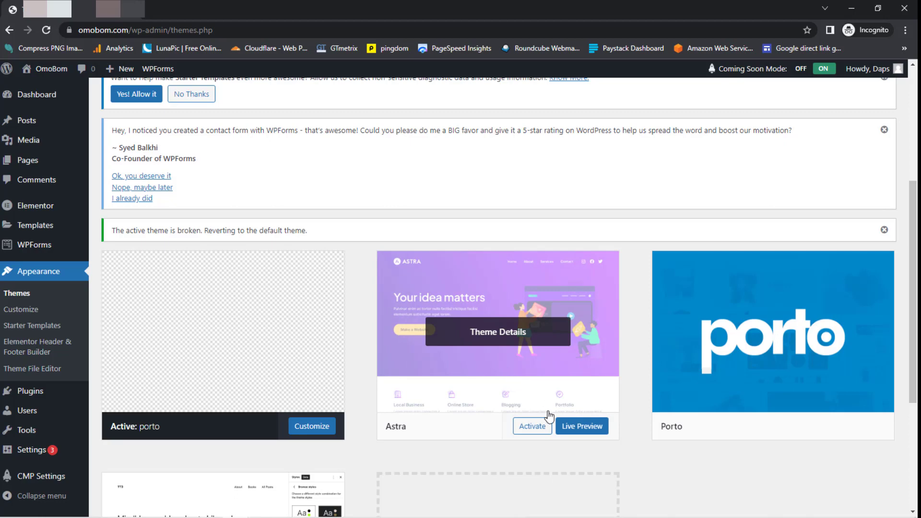
click(532, 429)
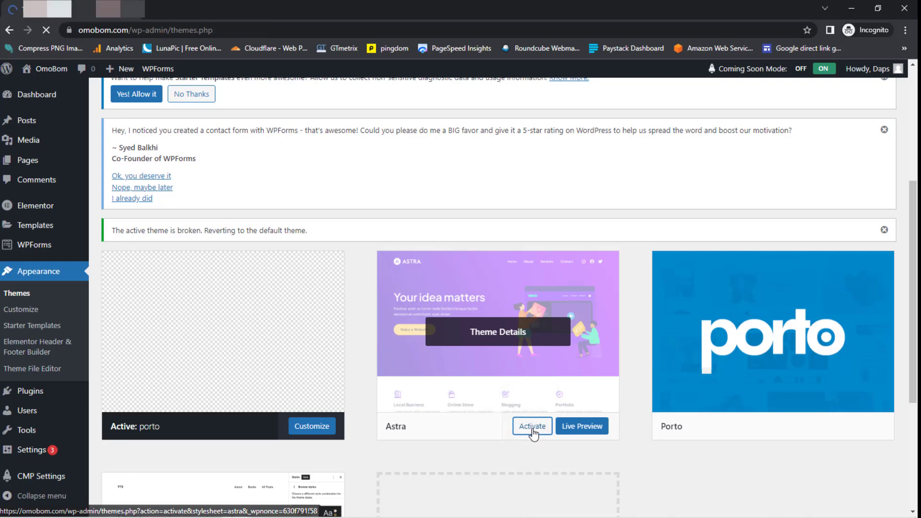
scroll(509, 366, down, 2)
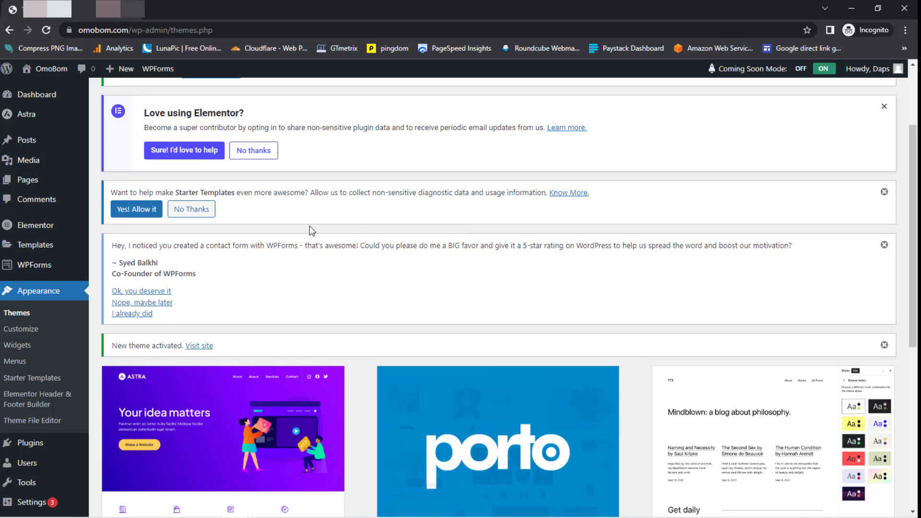
mouse_move(39, 188)
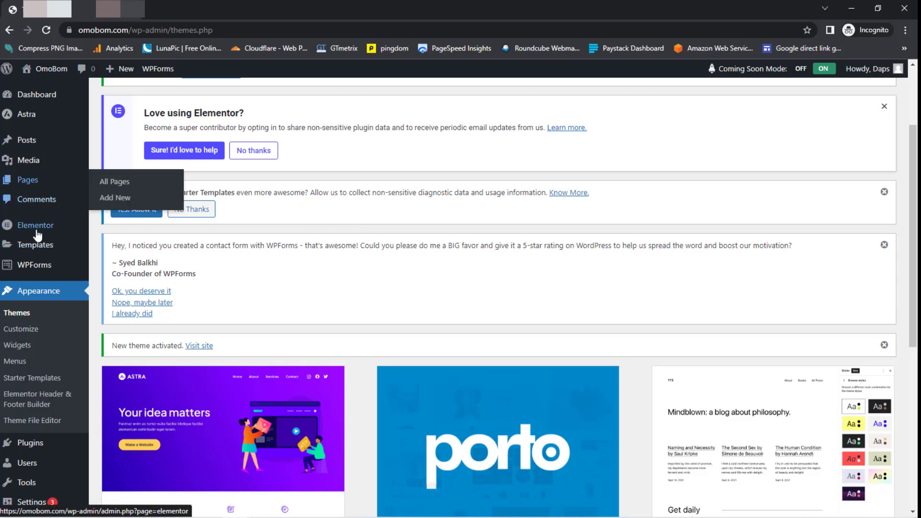
scroll(35, 263, down, 4)
mouse_move(30, 401)
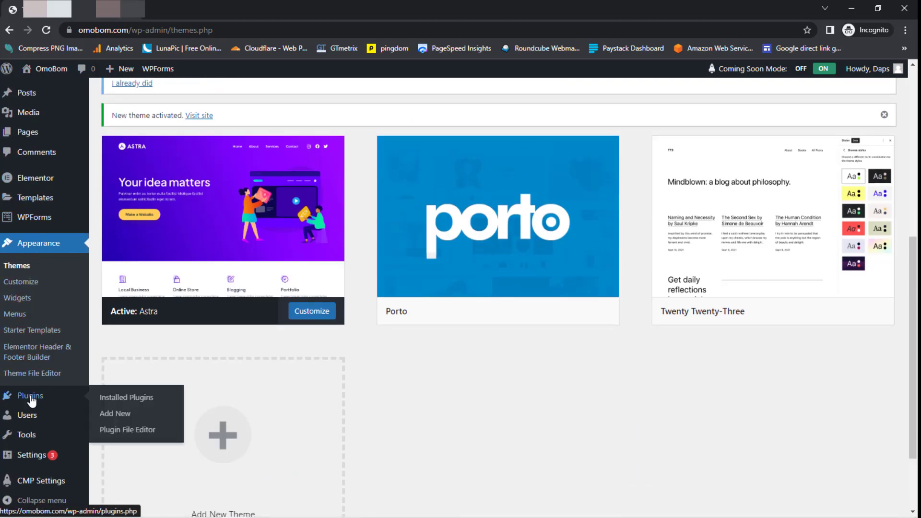
click(124, 398)
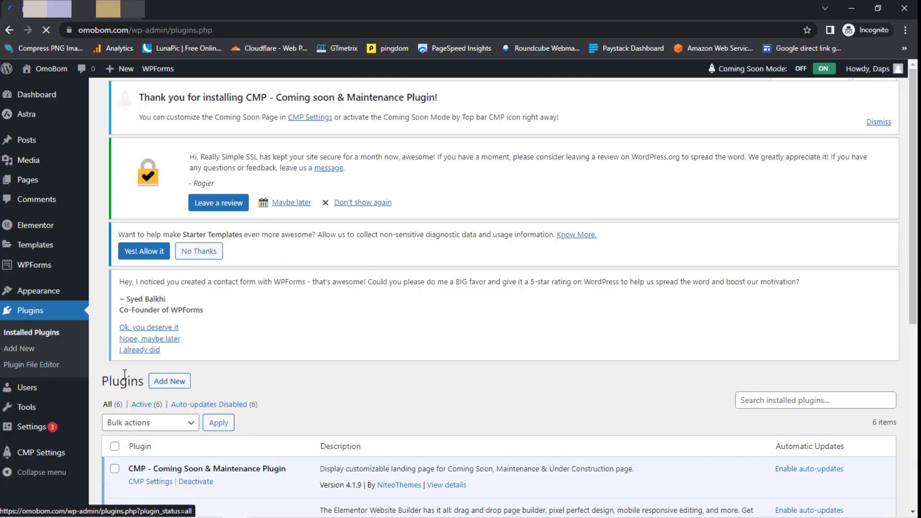
scroll(129, 336, down, 4)
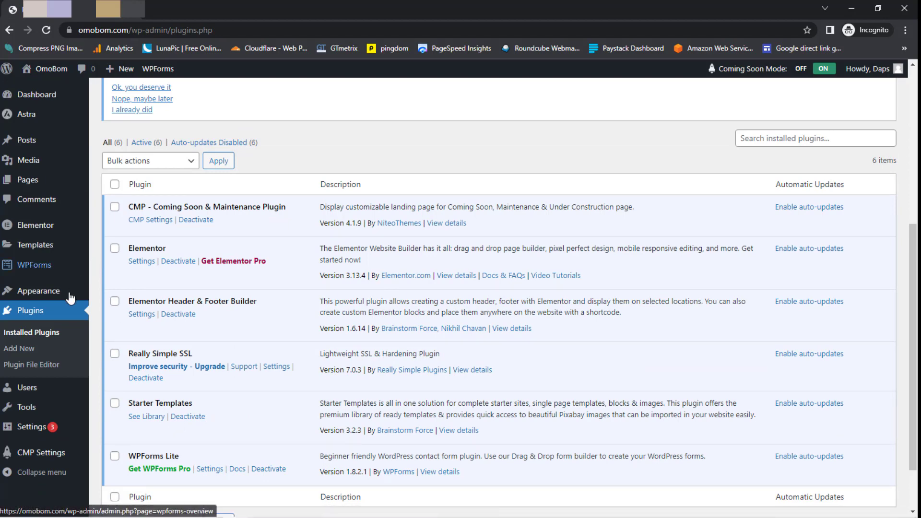
mouse_move(33, 298)
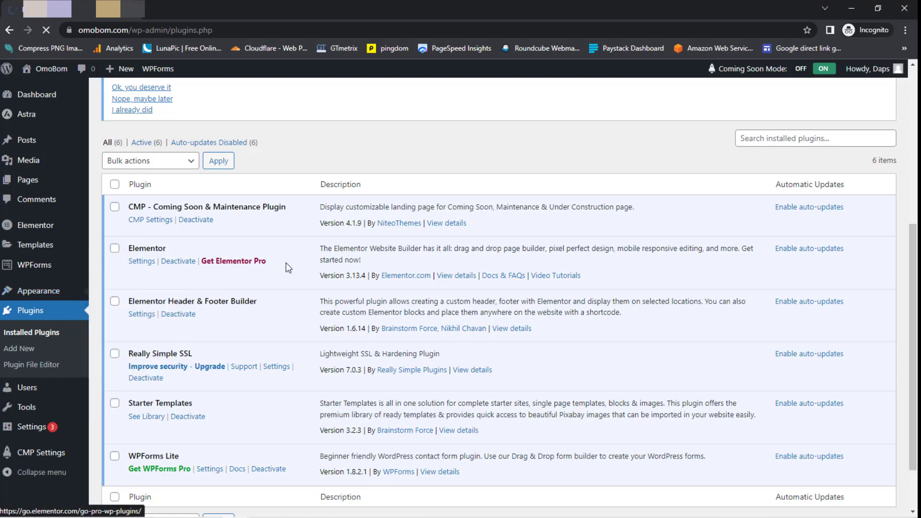
scroll(431, 312, down, 1)
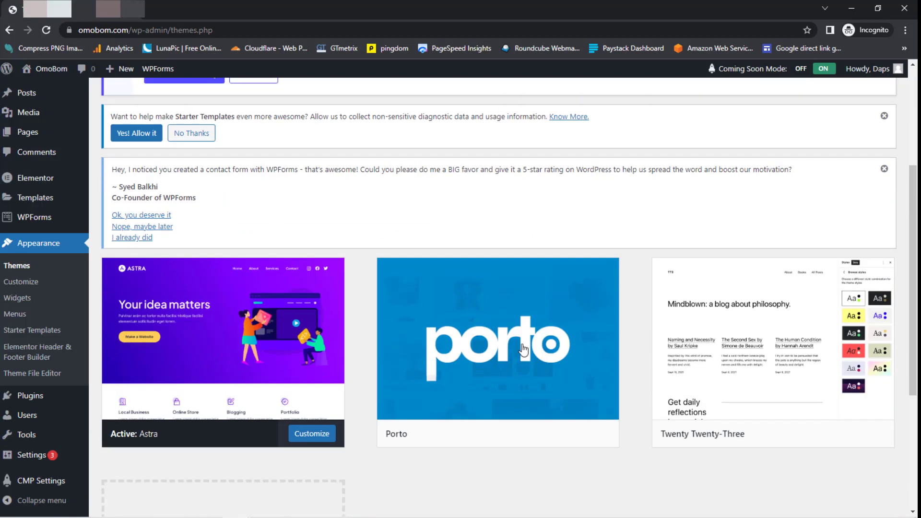
Return to the file manager and rename the porto-old folder back to 'porto'
click(852, 9)
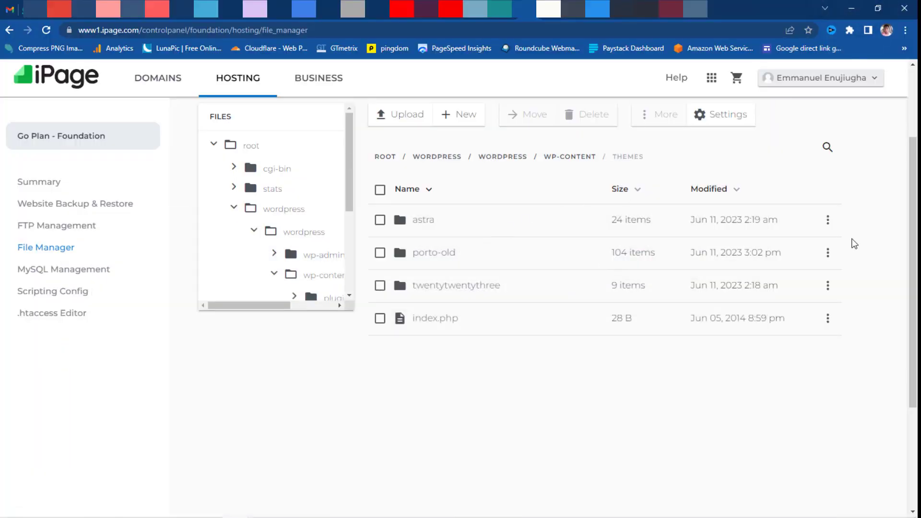
click(827, 253)
click(763, 298)
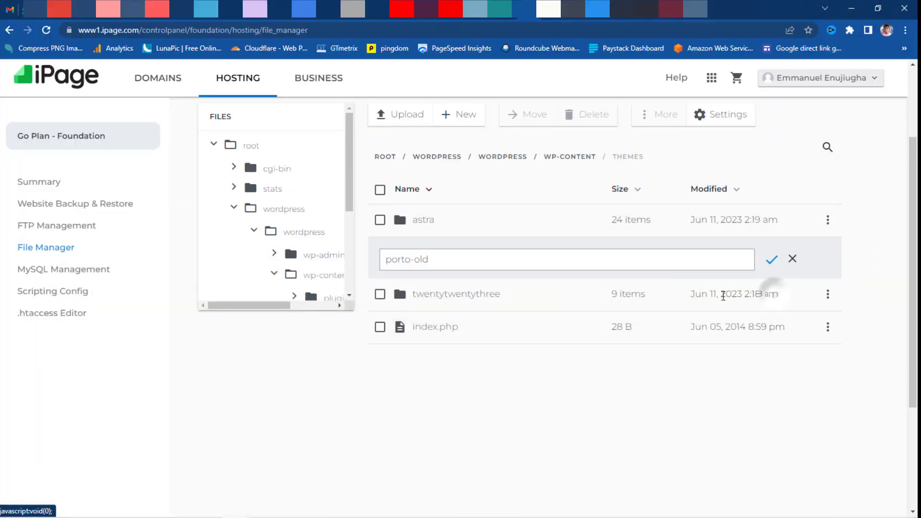
key(BackSpace)
key(BackSpace)
key(BackSpace)
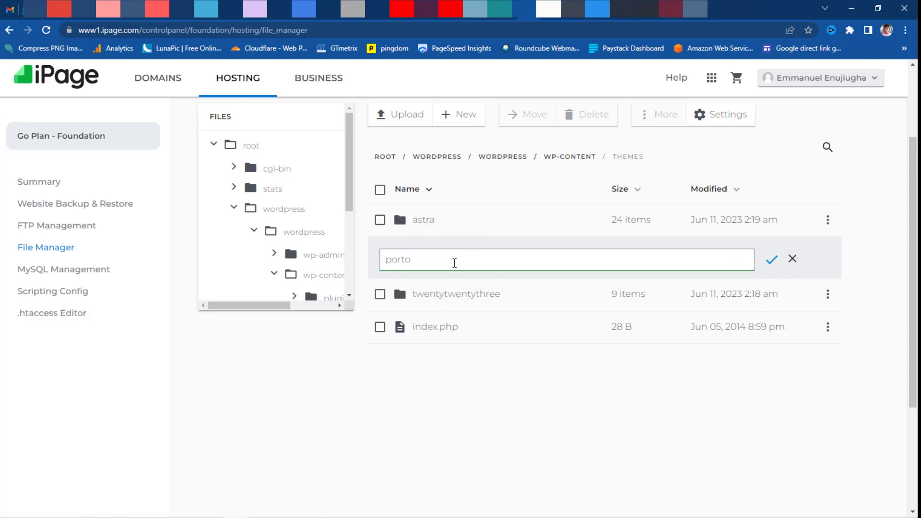
click(770, 261)
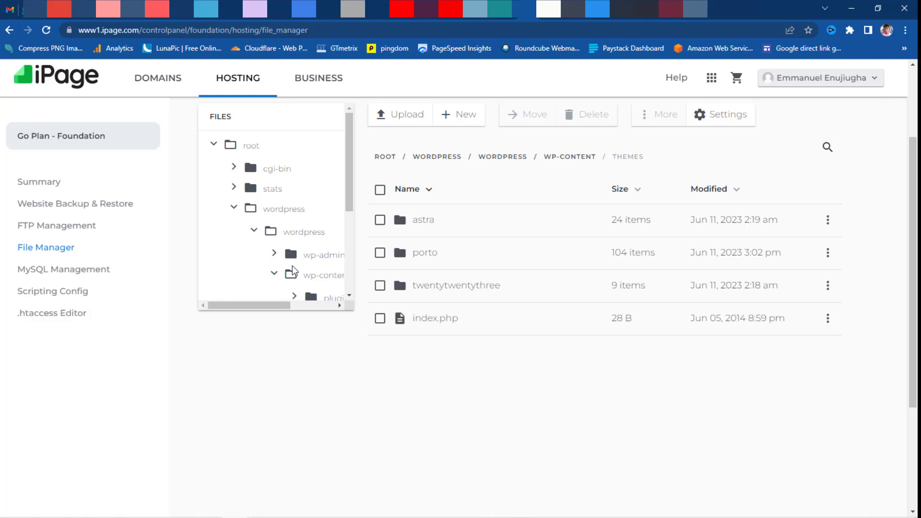
Show the wp-content folder, select plugins, and bring up its three-dot options menu
click(276, 217)
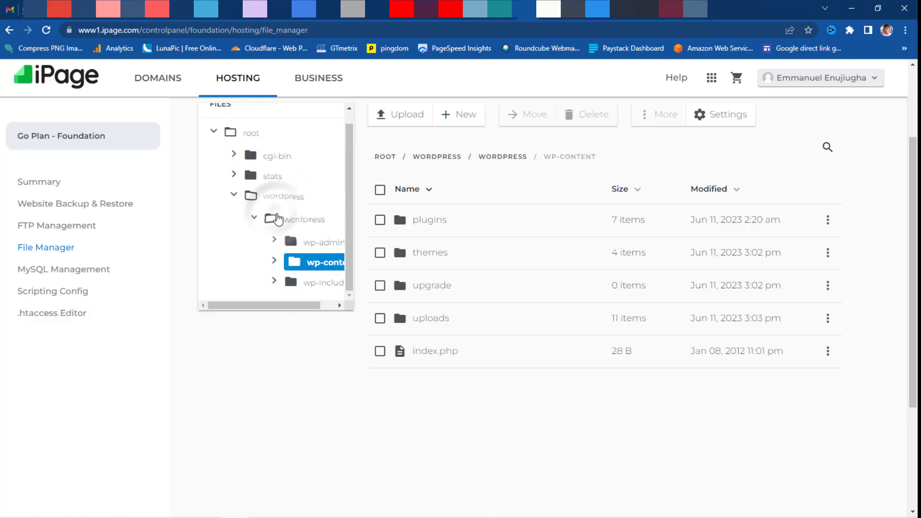
click(487, 221)
click(827, 221)
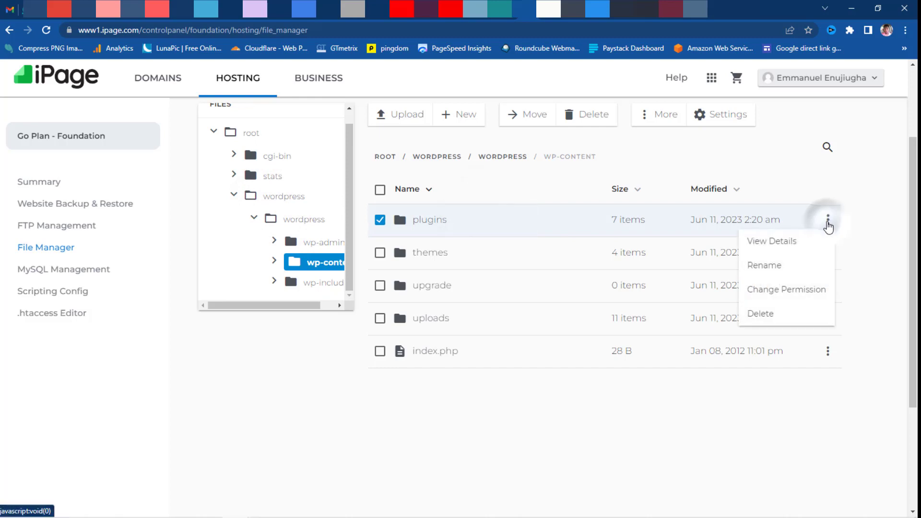